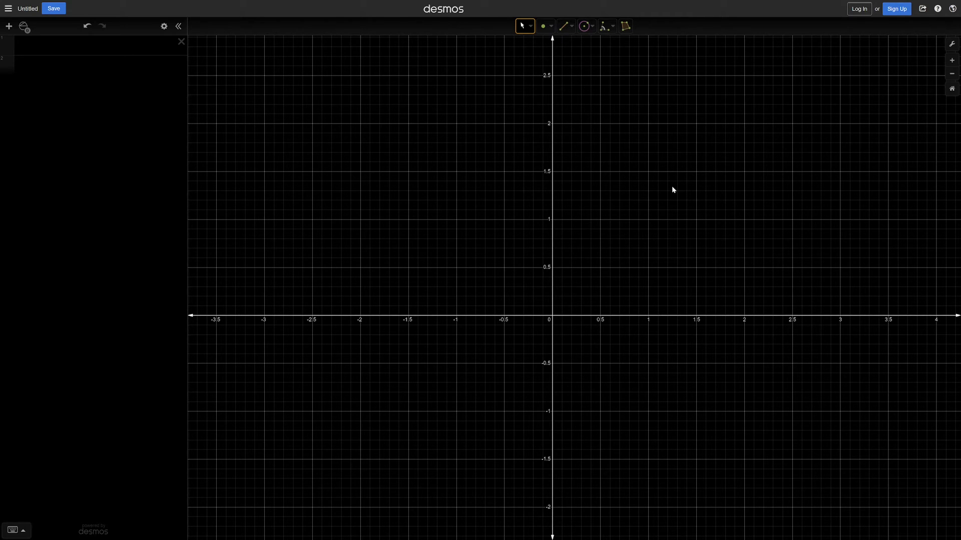
Step: Enter the definition X=x in the second expression row and plot X^2 in the first row
{"action": "left_click", "coordinate": [45, 50]}
{"action": "key", "text": "Return"}
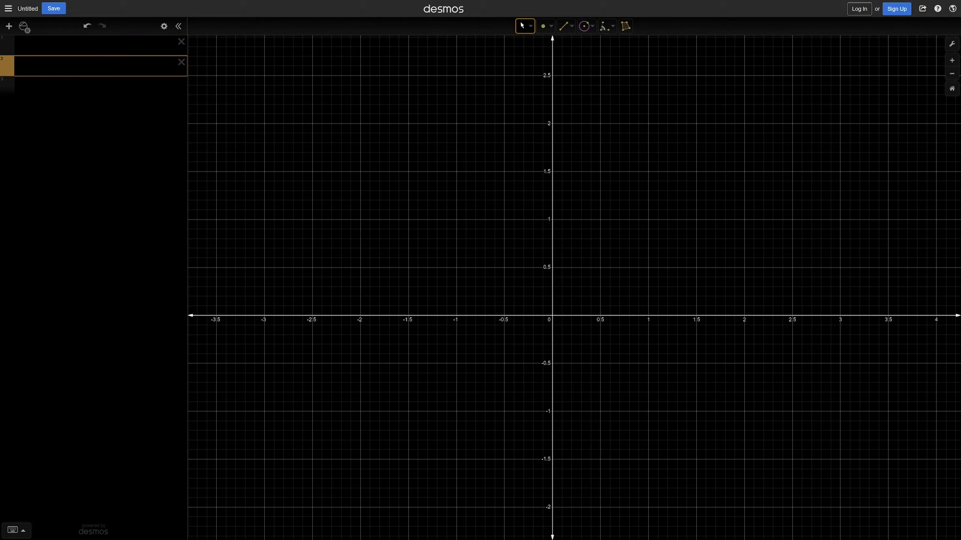
{"action": "type", "text": "X=x"}
{"action": "key", "text": "Up"}
{"action": "type", "text": "x^2"}
{"action": "left_click", "coordinate": [164, 26]}
{"action": "left_click", "coordinate": [172, 26]}
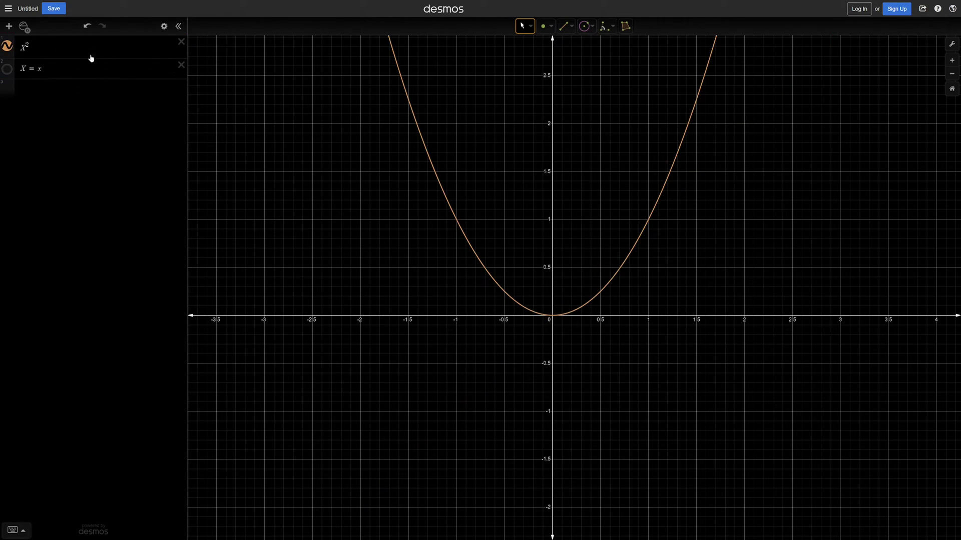
Step: Plot (X-1)^2 as a temporary third expression, prefix it with 1-, and clear that row again
{"action": "left_click", "coordinate": [55, 91]}
{"action": "type", "text": "(X-1)"}
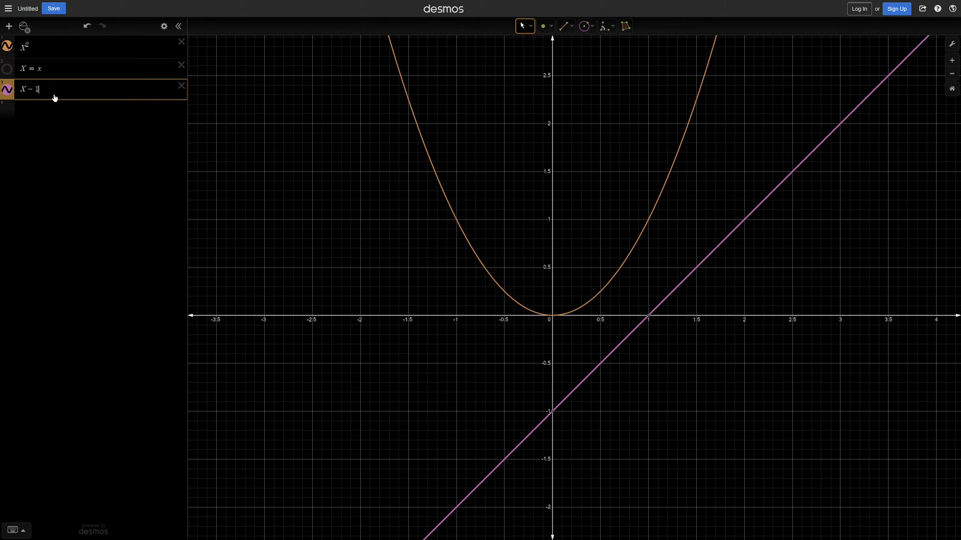
{"action": "type", "text": "^2"}
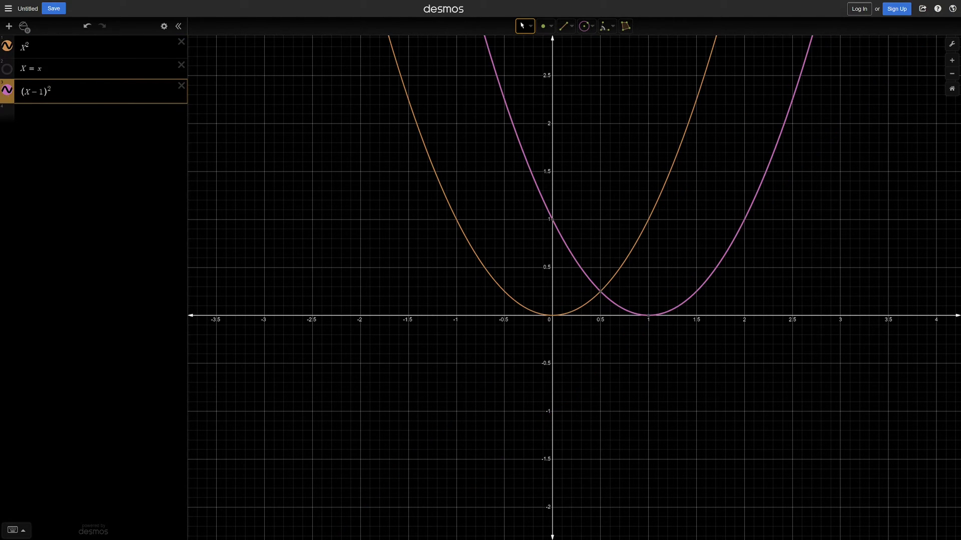
{"action": "type", "text": "0"}
{"action": "key", "text": "BackSpace"}
{"action": "key", "text": "Home"}
{"action": "type", "text": "1-"}
{"action": "key", "text": "ctrl+a"}
{"action": "key", "text": "BackSpace"}
Step: Extend the first expression to X^2(1-X)+(1-(X-1)^2)X, blending the two parabolas
{"action": "key", "text": "Up"}
{"action": "key", "text": "Up"}
{"action": "type", "text": "(1-X)"}
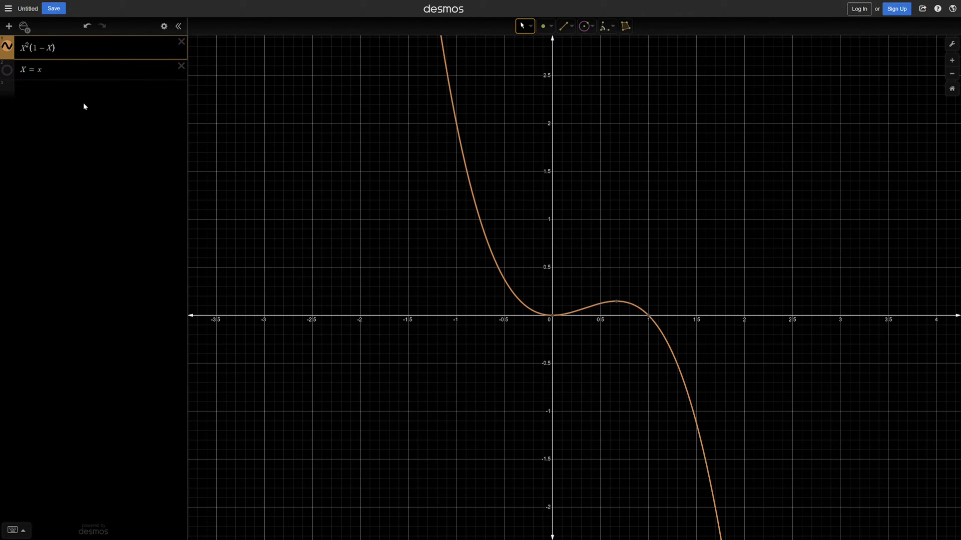
{"action": "type", "text": "+(1-(X-1)^2"}
{"action": "key", "text": "Right"}
{"action": "key", "text": "Right"}
{"action": "type", "text": "X"}
Step: Clamp the X definition to the range 0 to 1 as min(1,max(0,x))
{"action": "left_click", "coordinate": [109, 80]}
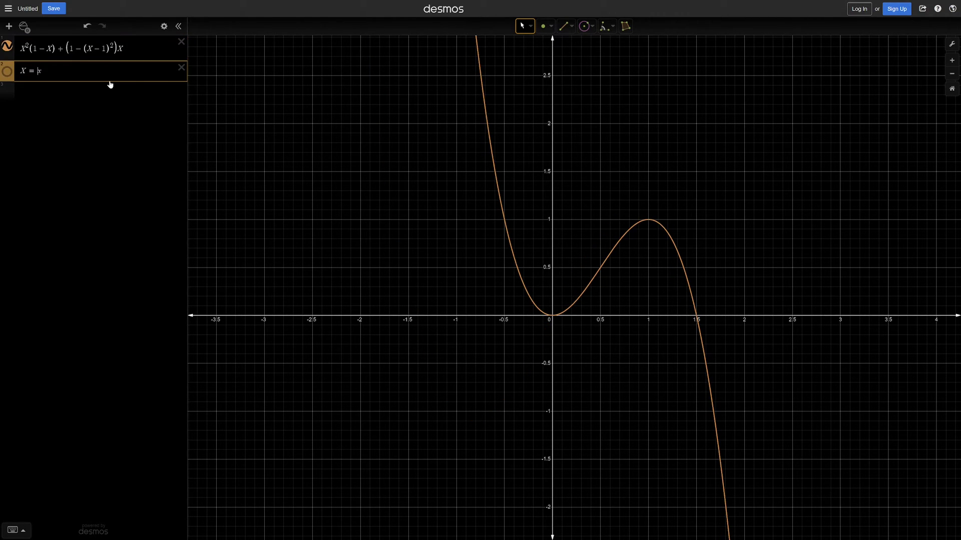
{"action": "type", "text": "min(1,max"}
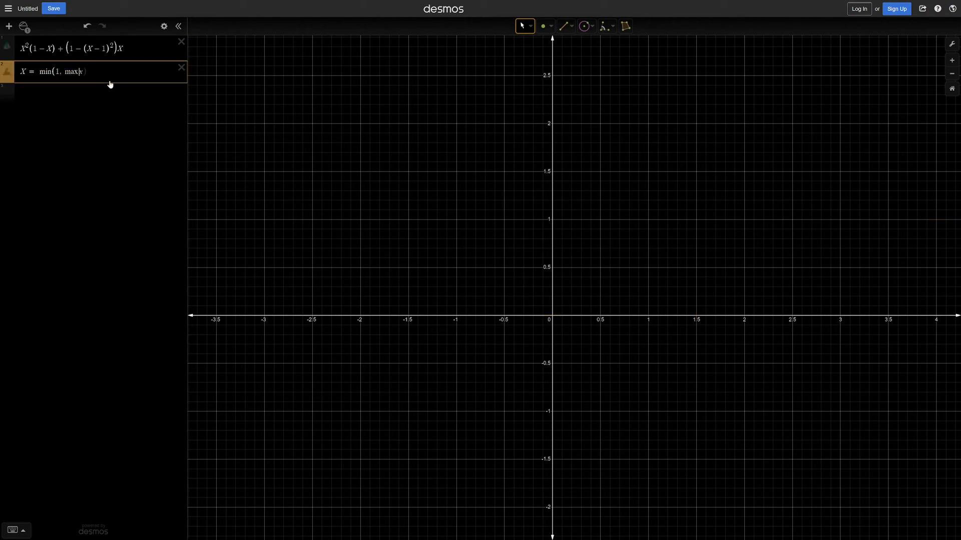
{"action": "type", "text": "(0, "}
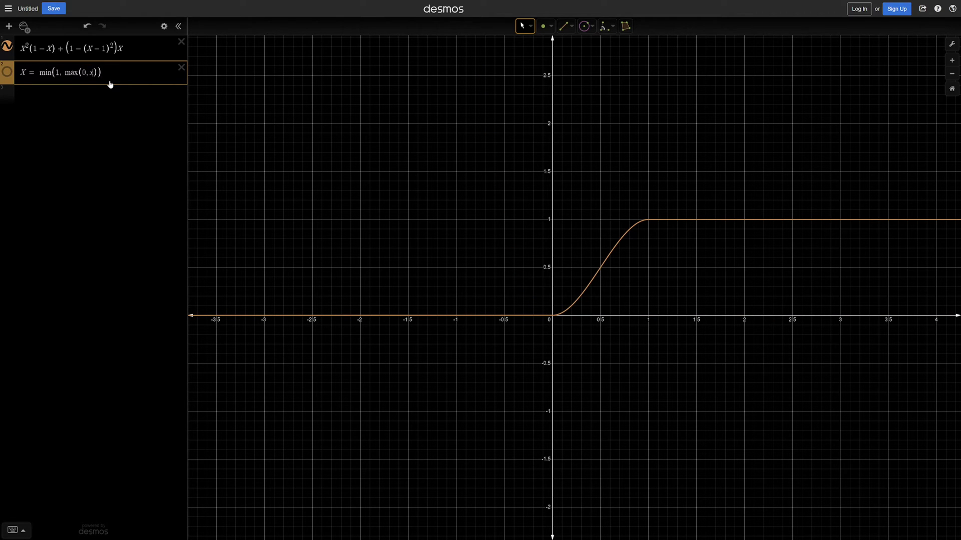
Step: Replace x inside the clamp with (x-e_0)/(e_1-e_0), add sliders for both edge variables and set e_0 to 0
{"action": "type", "text": "-e_0"}
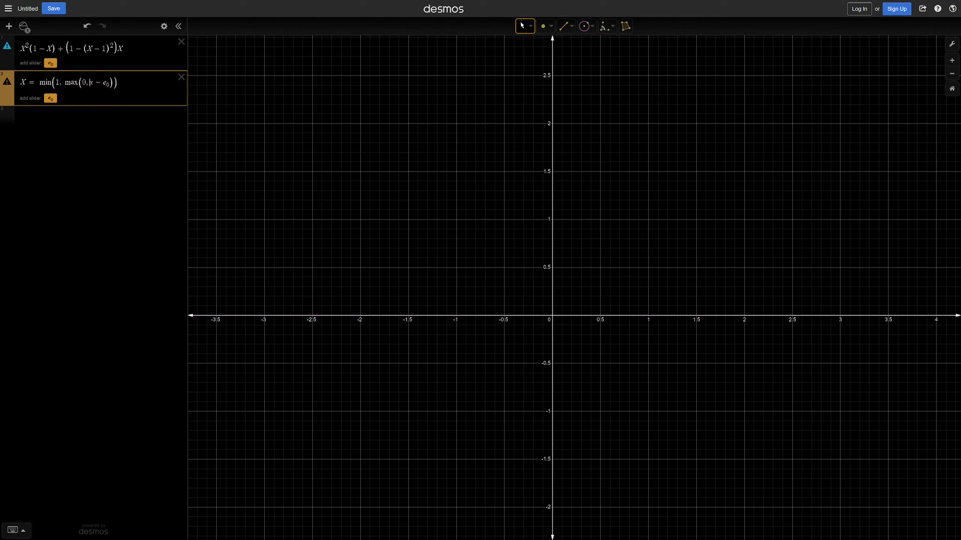
{"action": "left_click", "coordinate": [91, 83]}
{"action": "type", "text": "(x-e_0)/(e_1-e_0"}
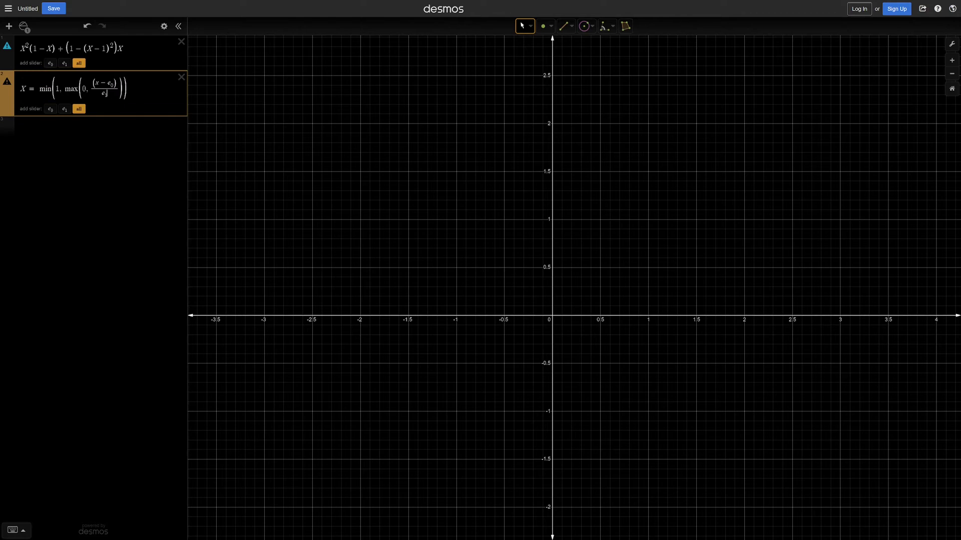
{"action": "left_click", "coordinate": [78, 109]}
{"action": "left_click_drag", "start_coordinate": [109, 120], "coordinate": [102, 120]}
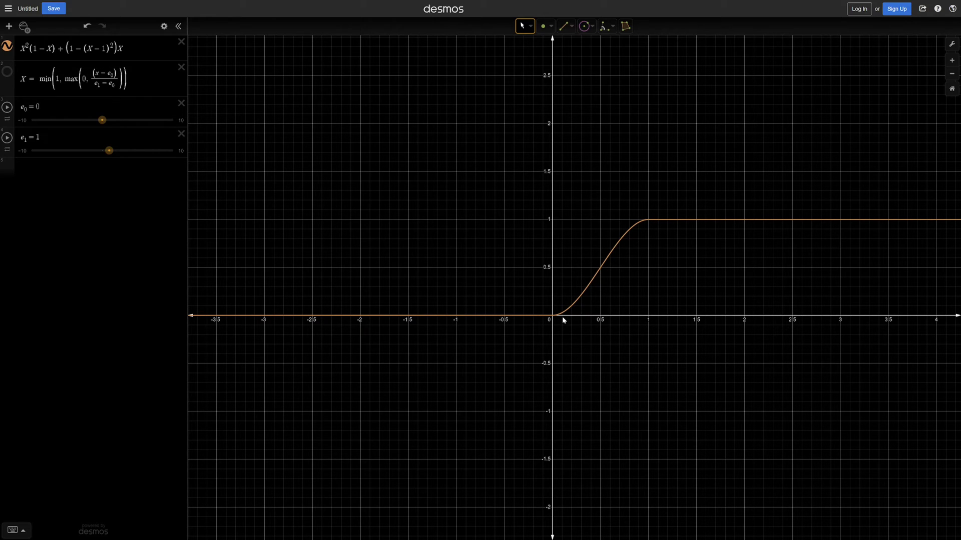
Step: Set e_0 to 0.3 and e_1 to 0.7, and look closely at the narrowed curve
{"action": "left_click", "coordinate": [60, 106]}
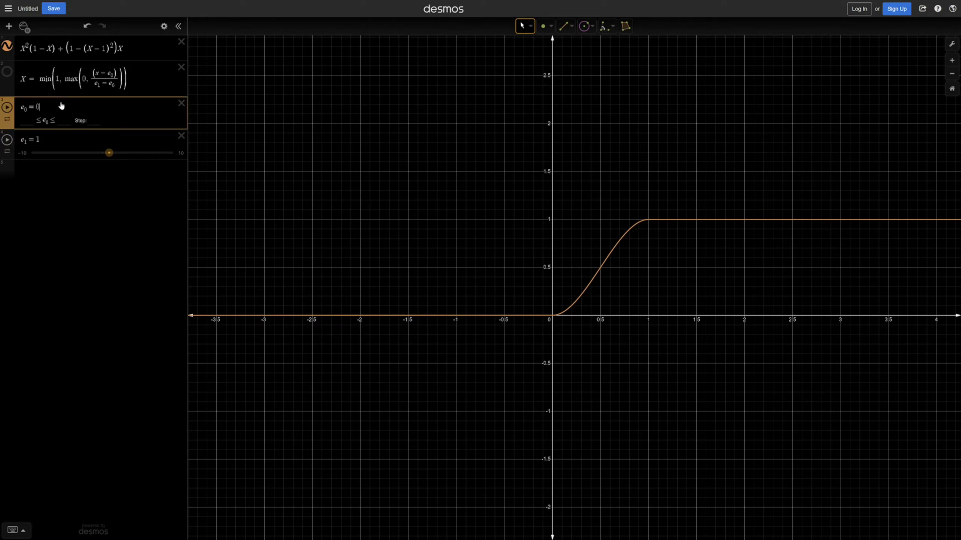
{"action": "type", "text": ".3"}
{"action": "left_click", "coordinate": [39, 138]}
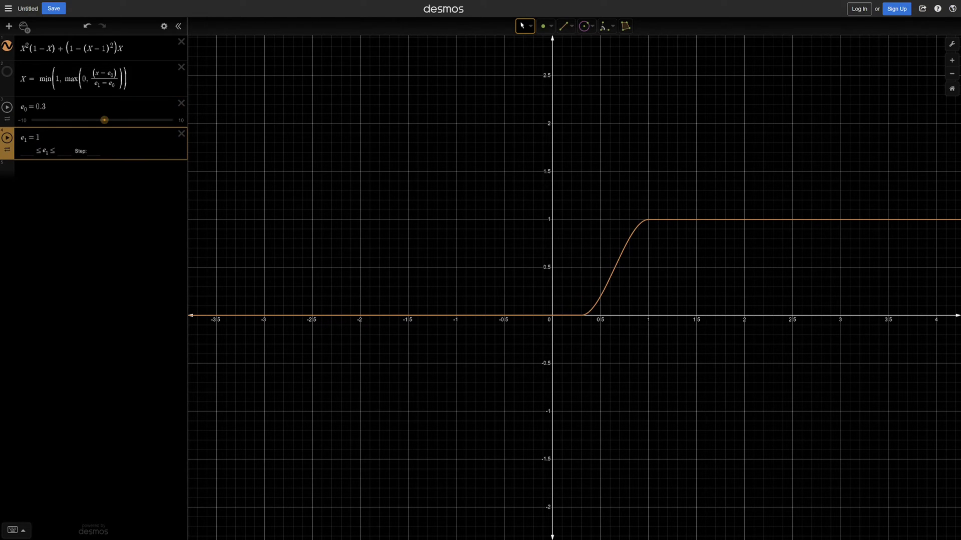
{"action": "key", "text": "BackSpace"}
{"action": "type", "text": "0.7"}
{"action": "left_click", "coordinate": [594, 274]}
{"action": "scroll", "coordinate": [594, 274], "scroll_direction": "up", "scroll_amount": 5}
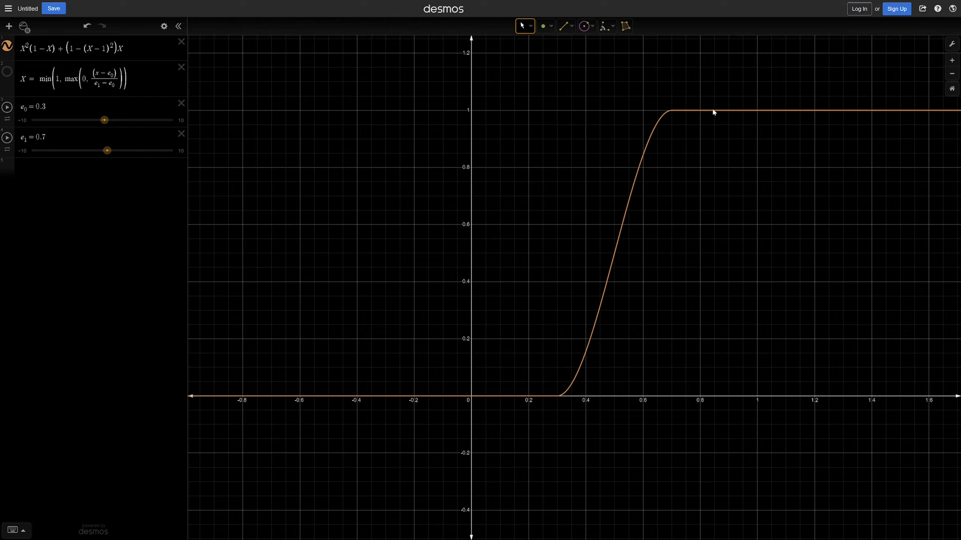
Step: Swap the curve's edges by setting e_0 to 0.7 and e_1 to 0.3
{"action": "left_click", "coordinate": [54, 105]}
{"action": "key", "text": "BackSpace"}
{"action": "type", "text": "7"}
{"action": "left_click", "coordinate": [106, 150]}
{"action": "key", "text": "BackSpace"}
{"action": "type", "text": "3"}
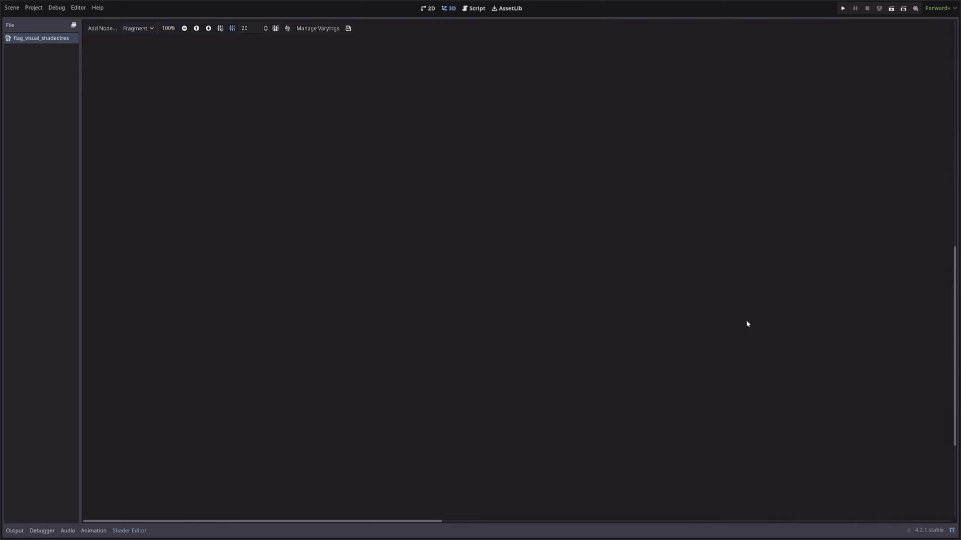
Step: Switch to Godot, add a uv Input node to the fragment shader graph, expand its channels and preview the red one
{"action": "right_click", "coordinate": [290, 133]}
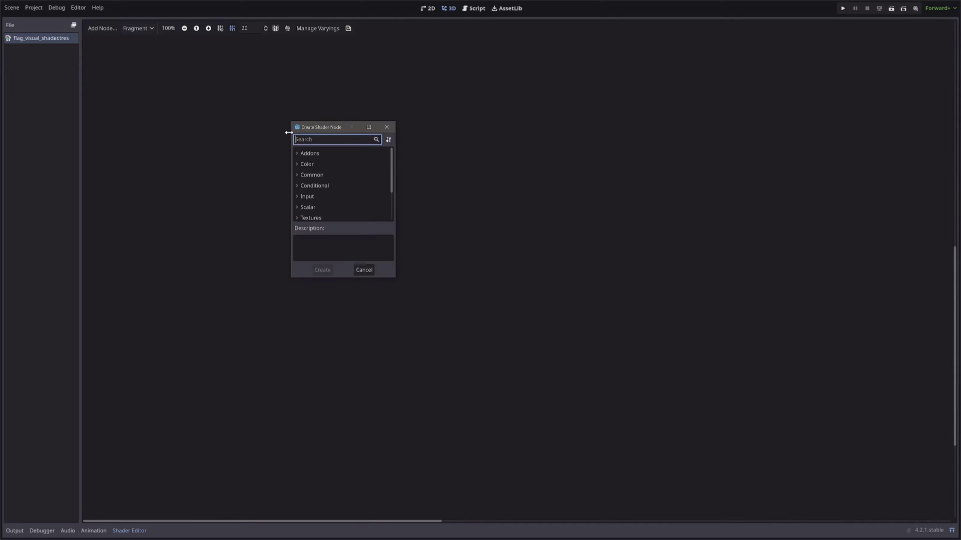
{"action": "type", "text": "uv"}
{"action": "key", "text": "Return"}
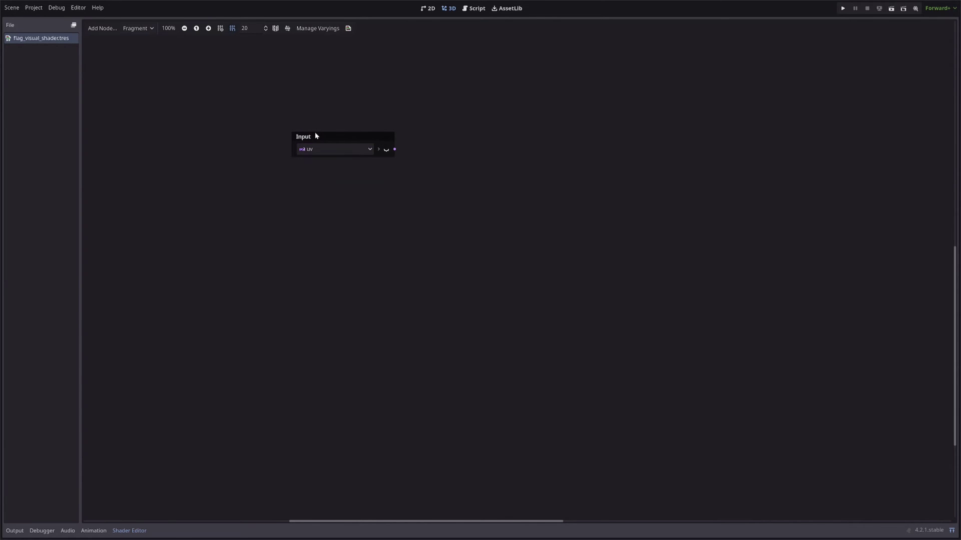
{"action": "left_click", "coordinate": [385, 149]}
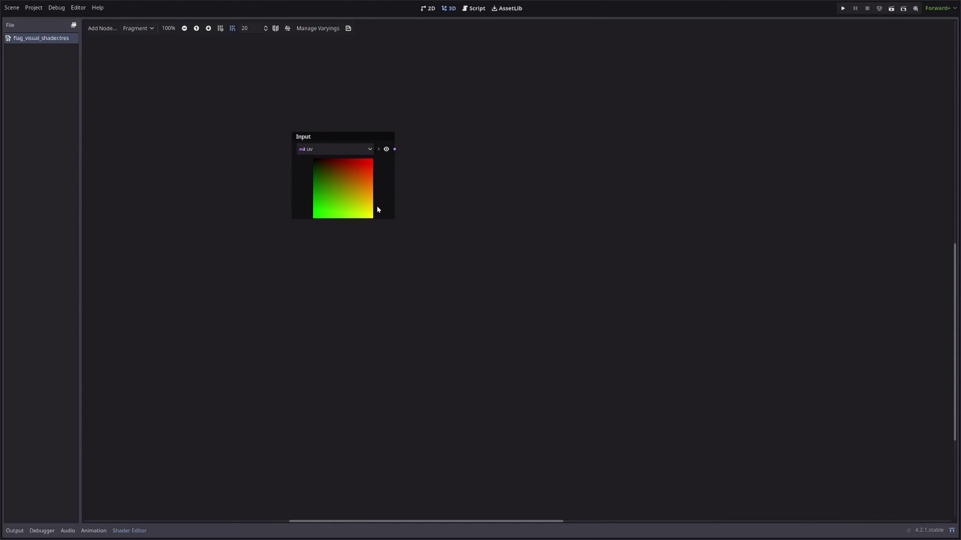
{"action": "left_click", "coordinate": [378, 149]}
{"action": "left_click", "coordinate": [385, 159]}
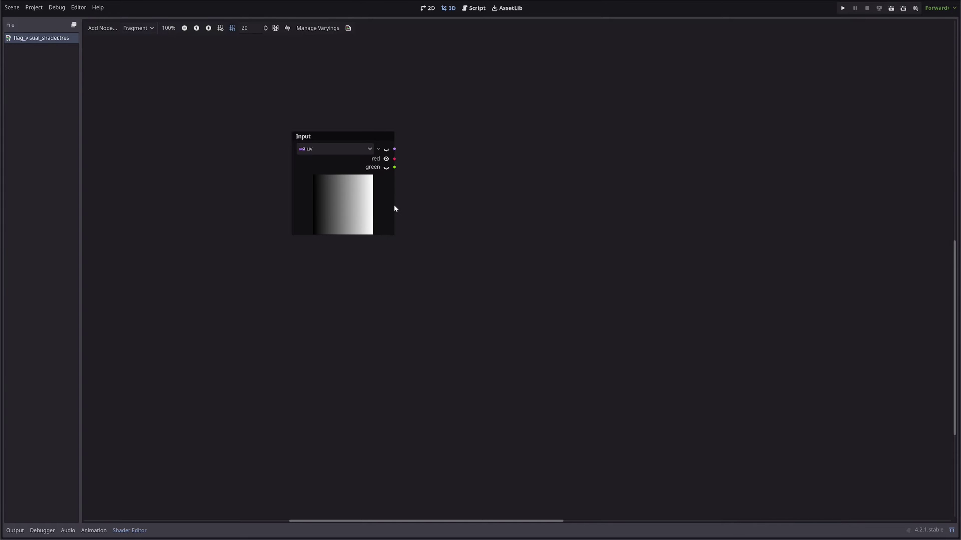
Step: Feed the UV red channel into a new SmoothStep node, preview its output and align it beside the Input node
{"action": "left_click_drag", "start_coordinate": [395, 163], "coordinate": [442, 166]}
{"action": "type", "text": "smo"}
{"action": "key", "text": "Return"}
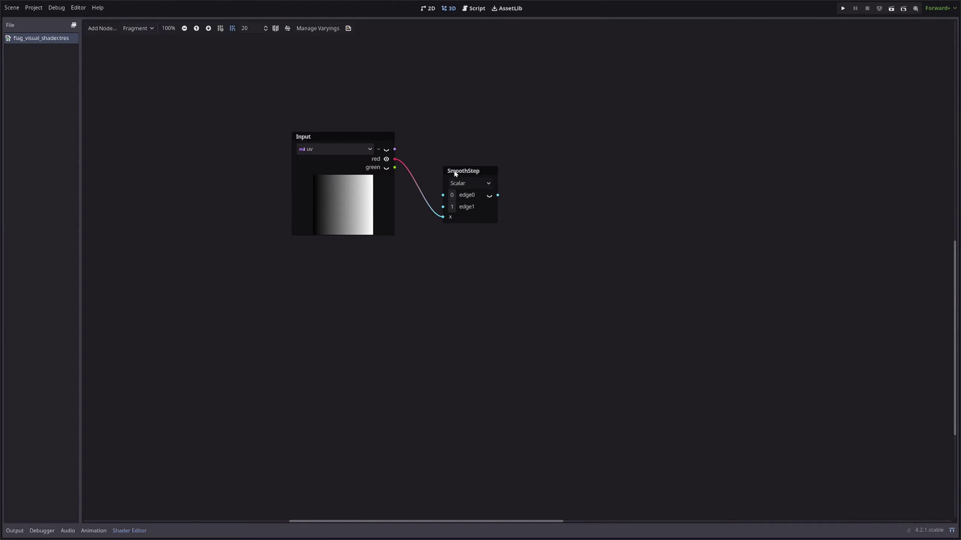
{"action": "left_click", "coordinate": [490, 196]}
{"action": "left_click_drag", "start_coordinate": [484, 172], "coordinate": [483, 139]}
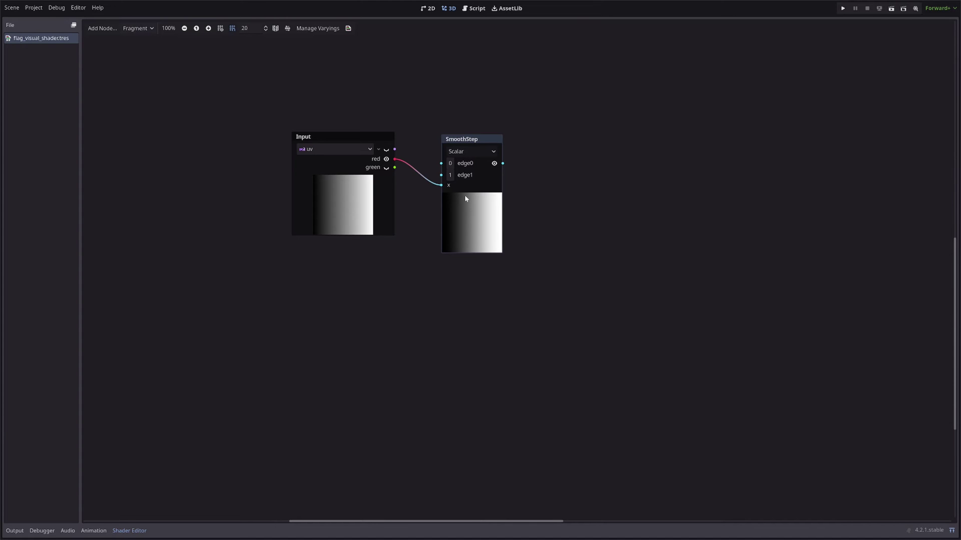
Step: Set the SmoothStep node's edge0 to 0.3 and edge1 to 0.7
{"action": "left_click", "coordinate": [450, 163]}
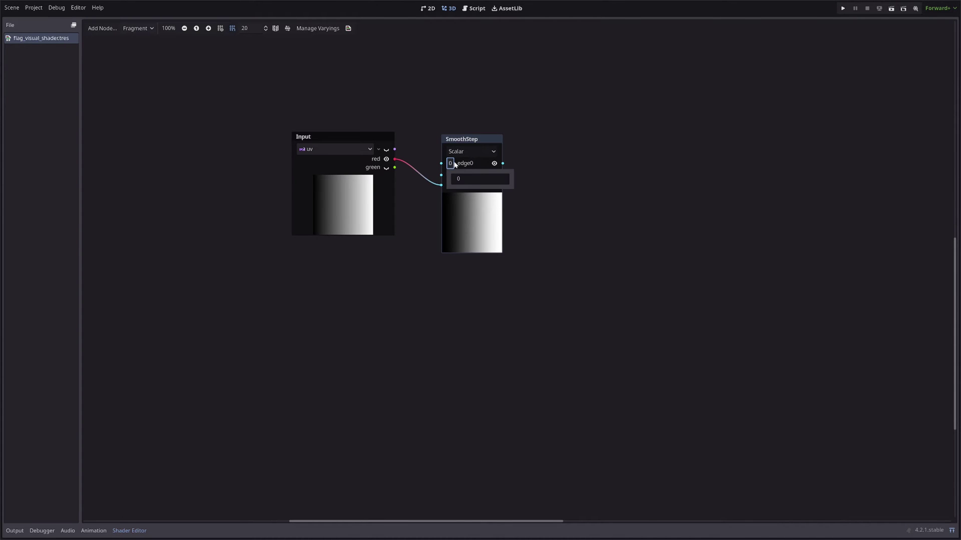
{"action": "left_click", "coordinate": [487, 179]}
{"action": "type", "text": "0.3"}
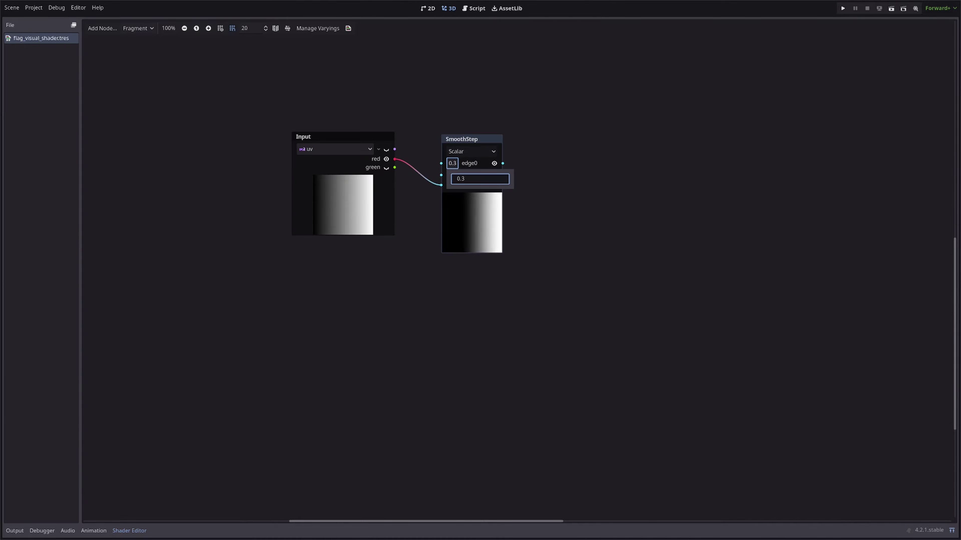
{"action": "key", "text": "Return"}
{"action": "left_click", "coordinate": [449, 175]}
{"action": "left_click", "coordinate": [479, 191]}
{"action": "type", "text": "0.7"}
{"action": "key", "text": "Return"}
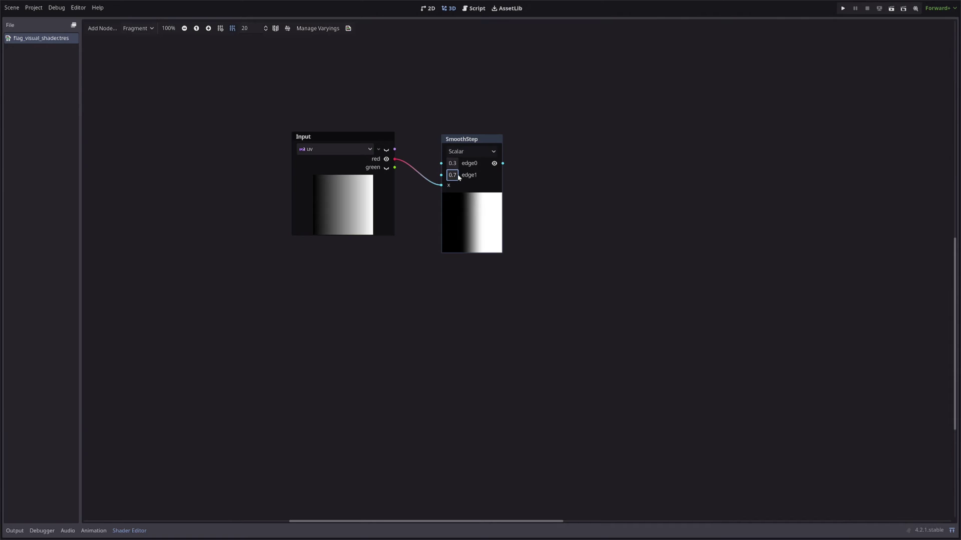
Step: Duplicate the SmoothStep node, place the copy below the original and connect the UV red channel to its x input
{"action": "left_click", "coordinate": [478, 144]}
{"action": "key", "text": "ctrl+d"}
{"action": "left_click_drag", "start_coordinate": [478, 146], "coordinate": [478, 268]}
{"action": "left_click_drag", "start_coordinate": [394, 160], "coordinate": [441, 312]}
Step: Invert the duplicated SmoothStep by setting its edge0 to 0.7 and edge1 to 0.3
{"action": "left_click", "coordinate": [452, 288]}
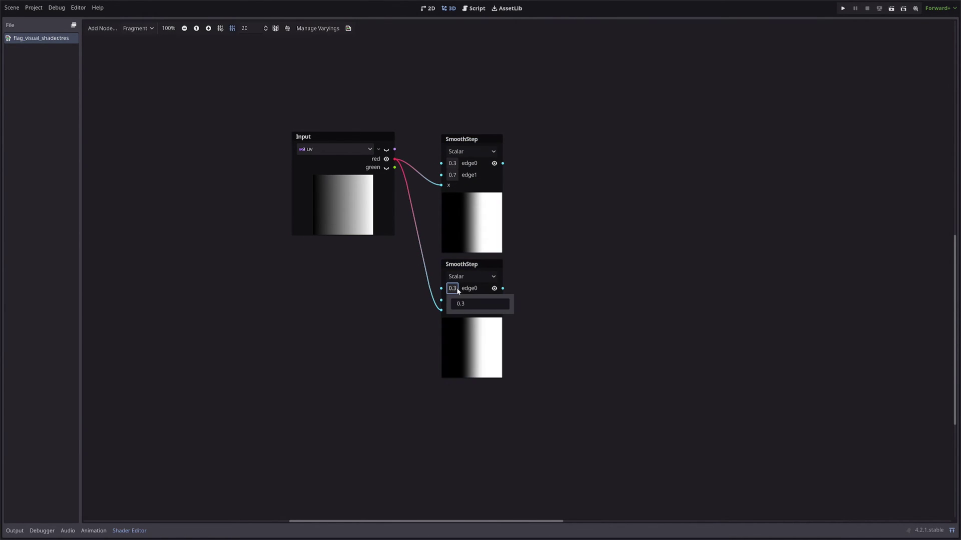
{"action": "type", "text": "0.7"}
{"action": "key", "text": "Return"}
{"action": "left_click", "coordinate": [452, 299]}
{"action": "type", "text": "0.3"}
{"action": "key", "text": "Return"}
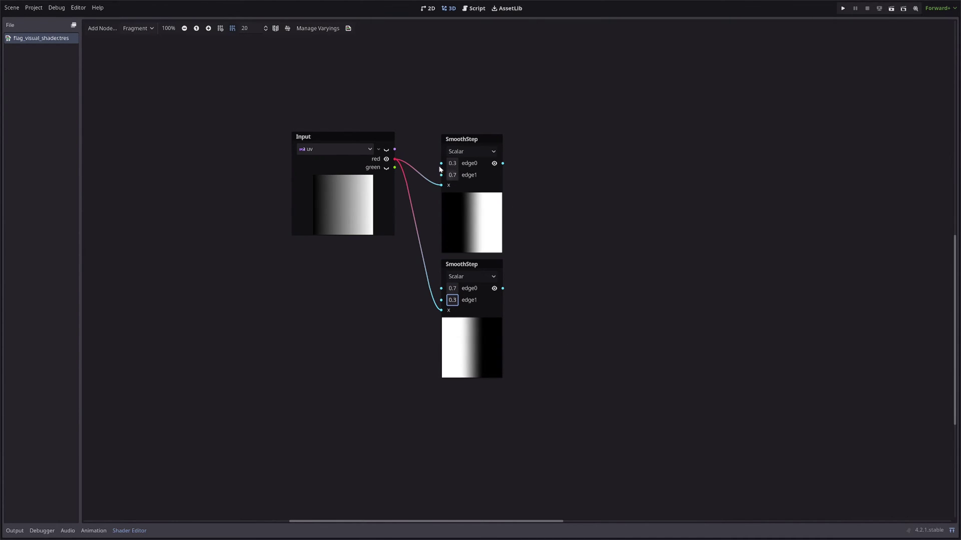
Step: Feed the first SmoothStep's output into a new scalar OneMinus node and preview it
{"action": "left_click_drag", "start_coordinate": [503, 163], "coordinate": [551, 180]}
{"action": "type", "text": "one"}
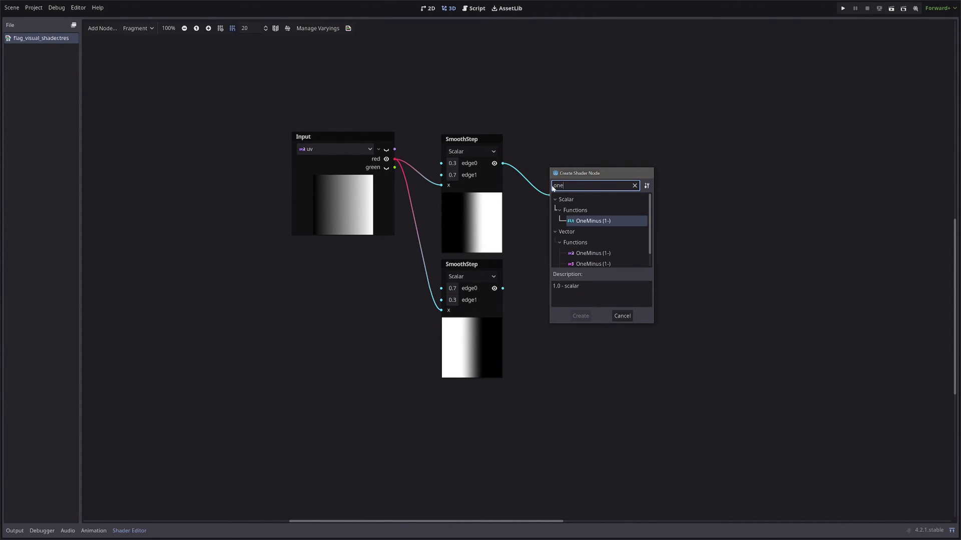
{"action": "key", "text": "Return"}
{"action": "left_click", "coordinate": [599, 196]}
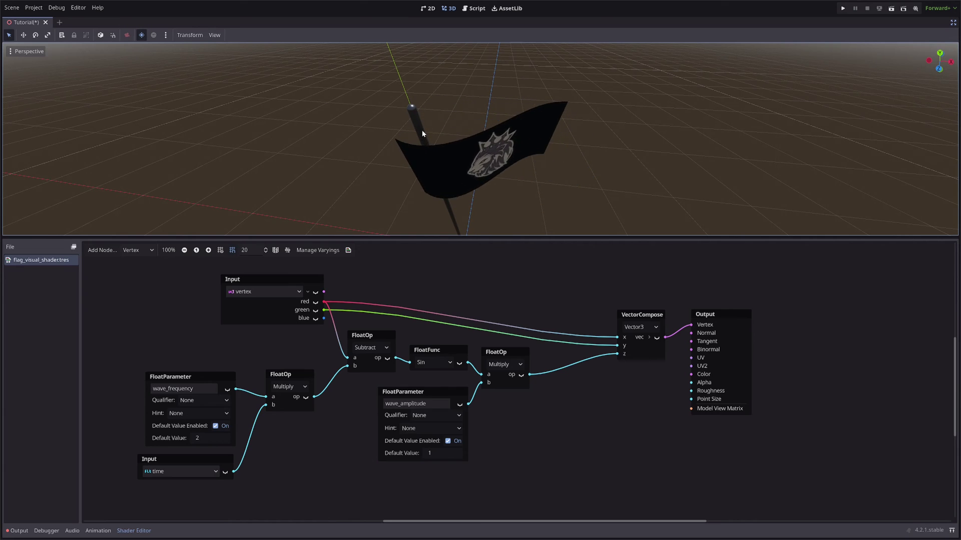
Step: Add a uv Input node below wave_amplitude in the flag's vertex graph, expand its channels and preview the red one
{"action": "middle_click_drag", "start_coordinate": [497, 392], "coordinate": [442, 305]}
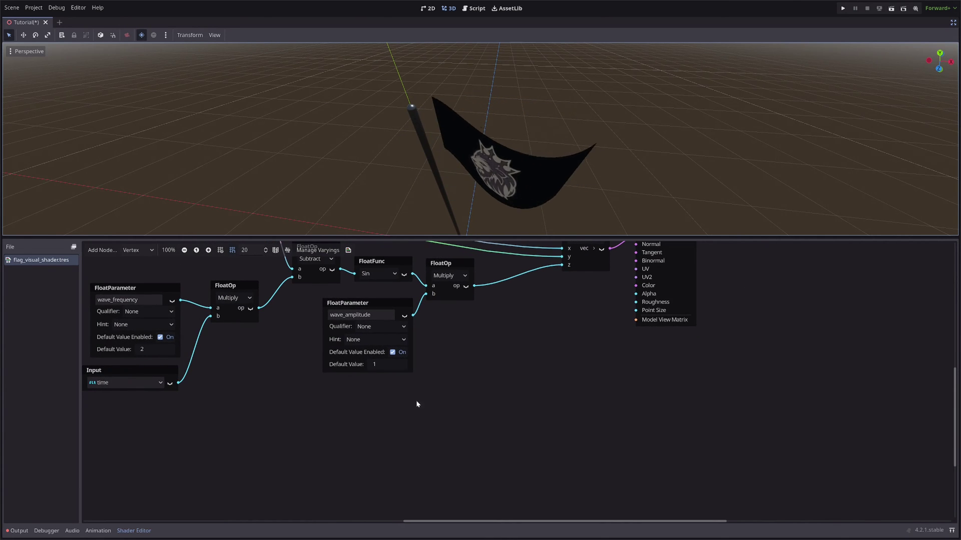
{"action": "right_click", "coordinate": [335, 396]}
{"action": "type", "text": "uv"}
{"action": "key", "text": "Return"}
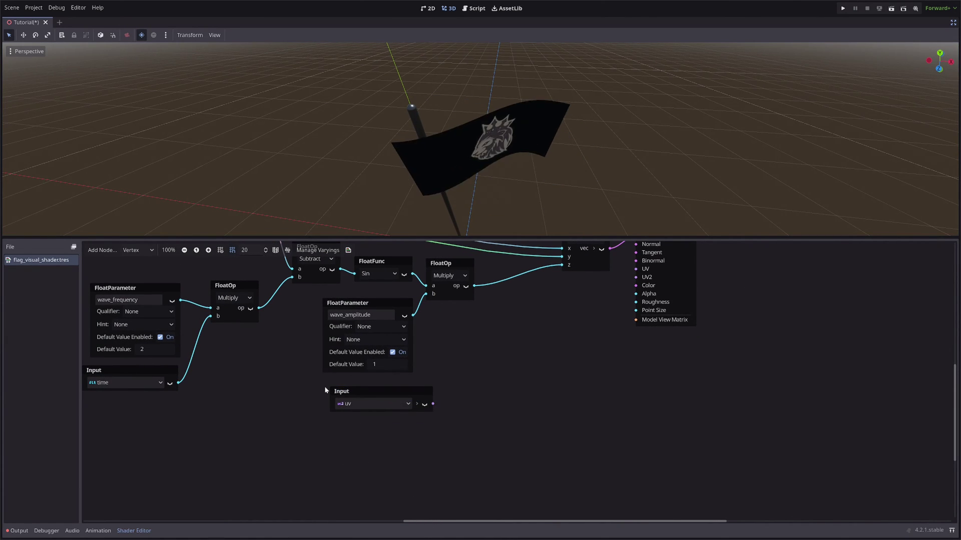
{"action": "left_click", "coordinate": [417, 404]}
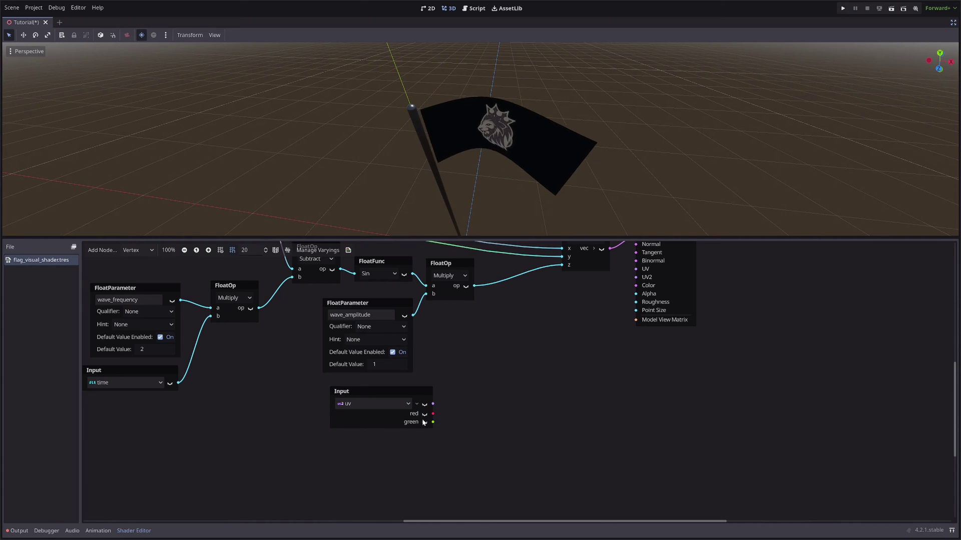
{"action": "left_click", "coordinate": [424, 413]}
{"action": "mouse_move", "coordinate": [413, 390]}
{"action": "left_mouse_down"}
{"action": "mouse_move", "coordinate": [384, 390]}
{"action": "mouse_move", "coordinate": [394, 390]}
{"action": "left_mouse_up"}
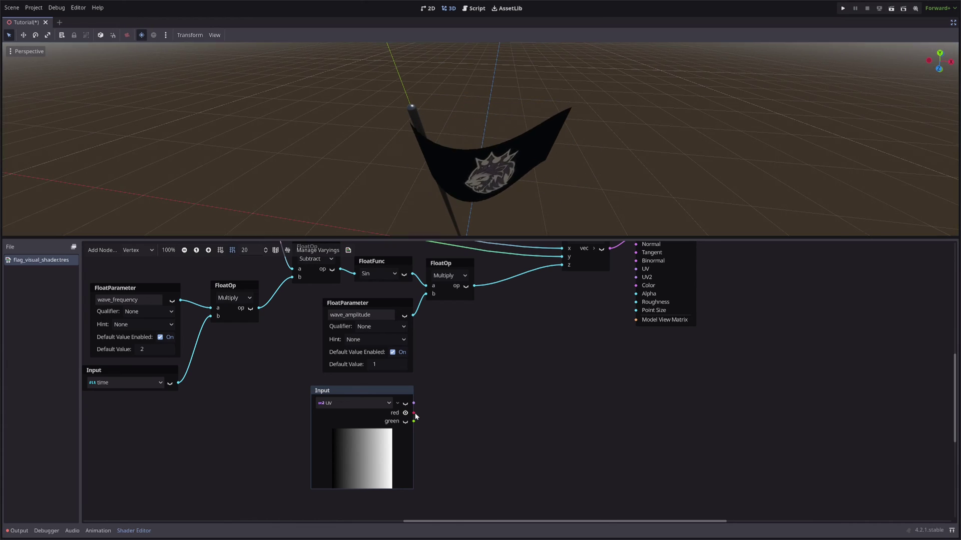
Step: Feed the vertex graph's UV red channel into a new SmoothStep node, preview its output and move it closer to the Input node
{"action": "left_click_drag", "start_coordinate": [418, 415], "coordinate": [478, 403]}
{"action": "type", "text": "uv"}
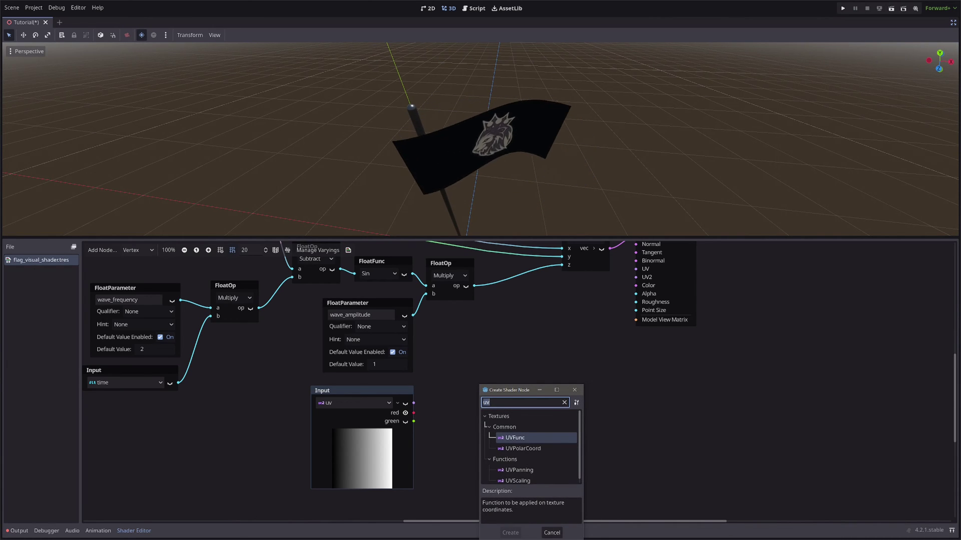
{"action": "key", "text": "BackSpace"}
{"action": "key", "text": "BackSpace"}
{"action": "type", "text": "smoothstep"}
{"action": "key", "text": "Return"}
{"action": "left_click", "coordinate": [526, 431]}
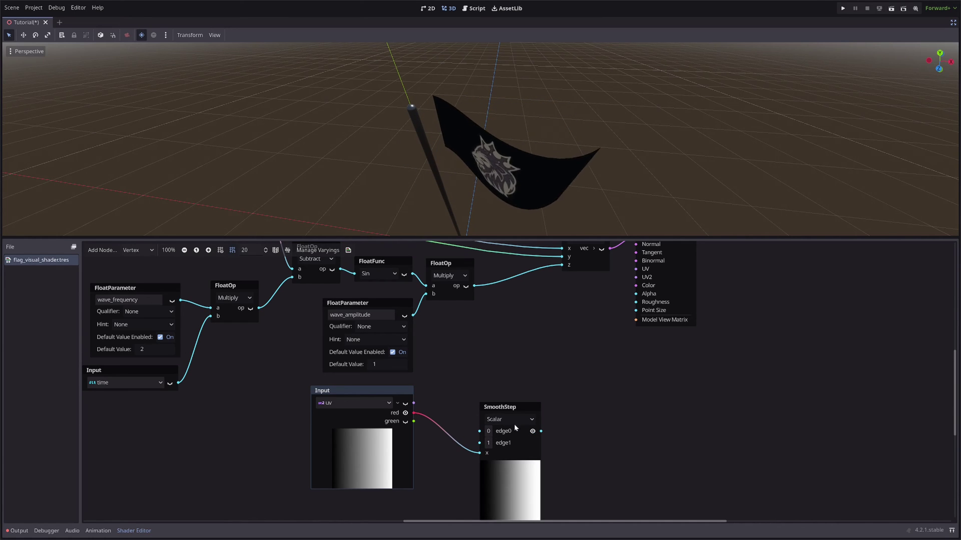
{"action": "left_click_drag", "start_coordinate": [502, 408], "coordinate": [469, 372]}
Step: Set edge1 of the SmoothStep fed by the UV's red channel to 0.5
{"action": "left_click", "coordinate": [455, 406]}
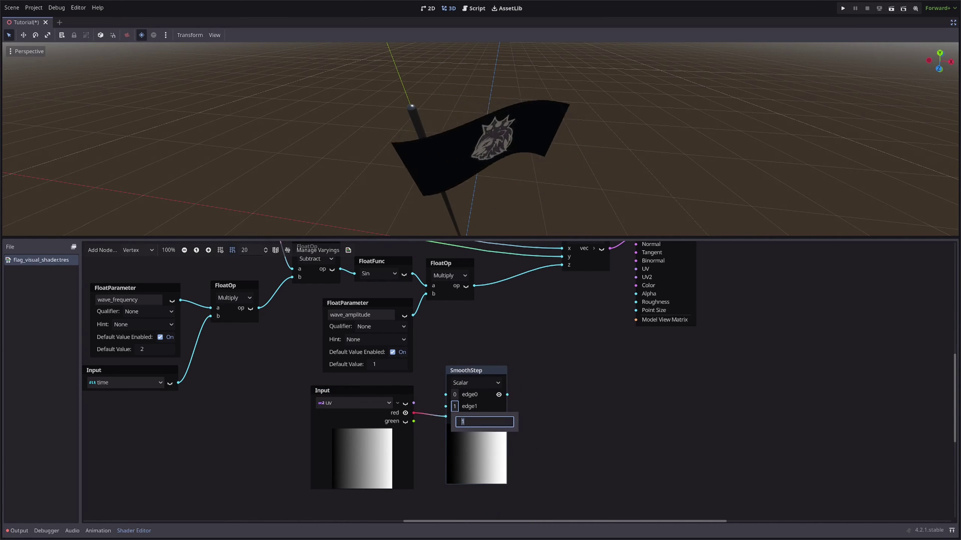
{"action": "type", "text": "0.5"}
{"action": "left_click", "coordinate": [521, 448]}
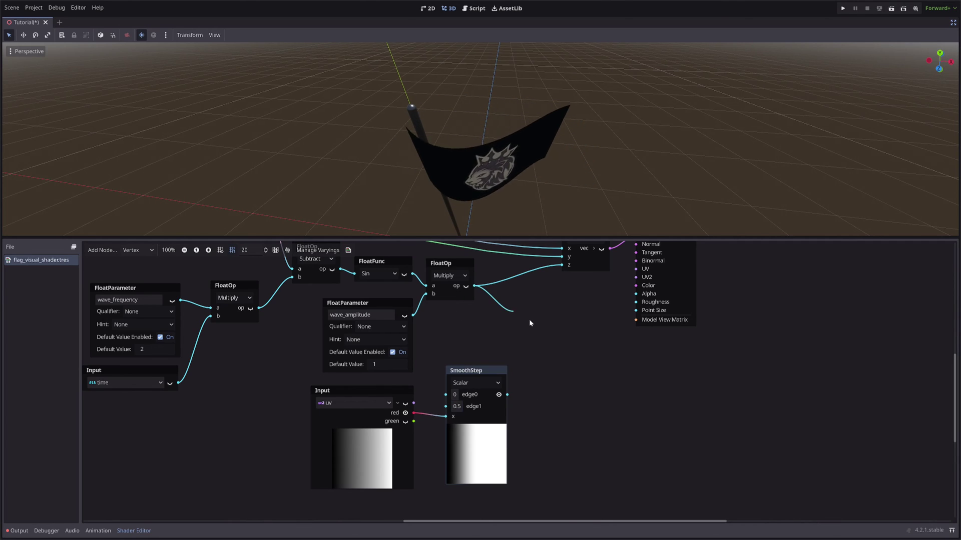
Step: Multiply the wave_amplitude product by the SmoothStep output in a new scalar Multiply node, preview it and feed it into the vector's z input
{"action": "left_click_drag", "start_coordinate": [530, 320], "coordinate": [542, 328]}
{"action": "type", "text": "mul"}
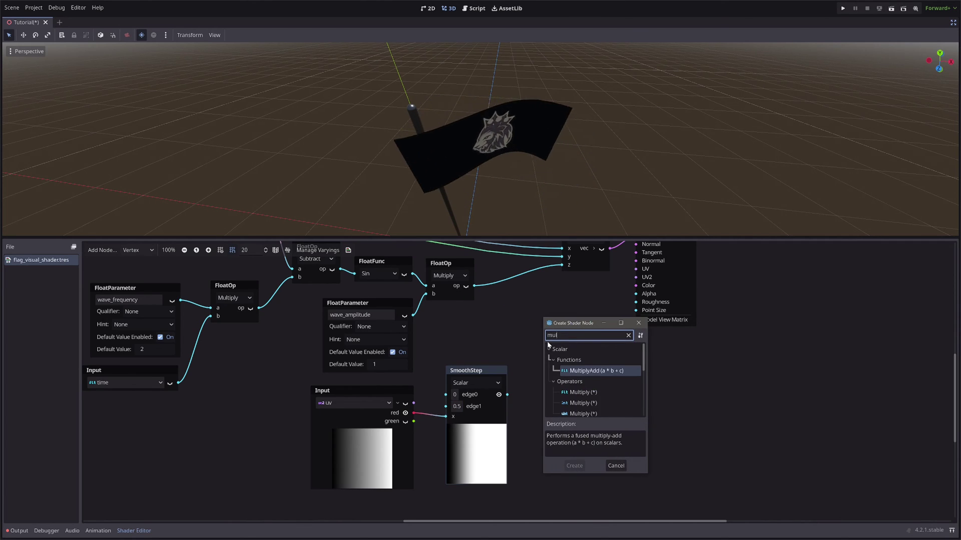
{"action": "key", "text": "Down"}
{"action": "key", "text": "Return"}
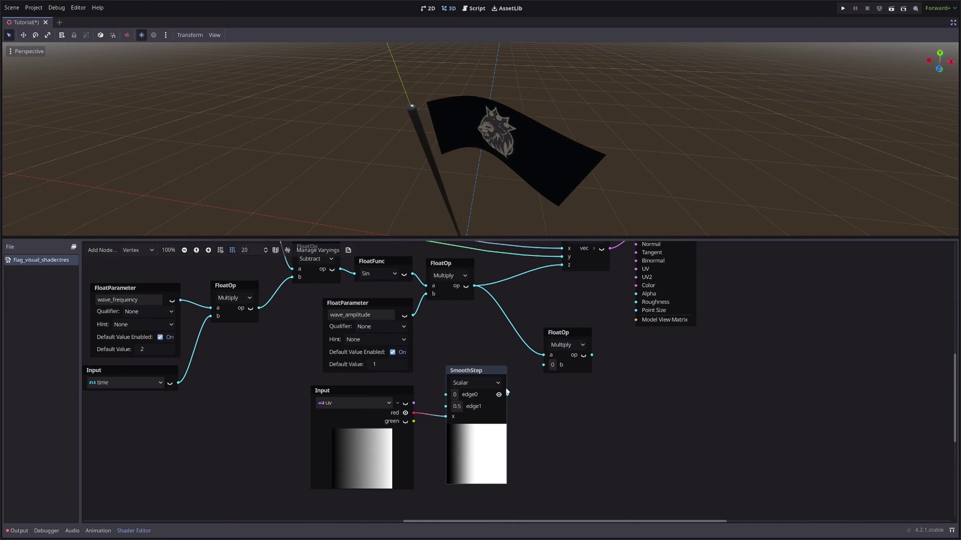
{"action": "left_click", "coordinate": [584, 355]}
{"action": "left_click_drag", "start_coordinate": [581, 371], "coordinate": [559, 344]}
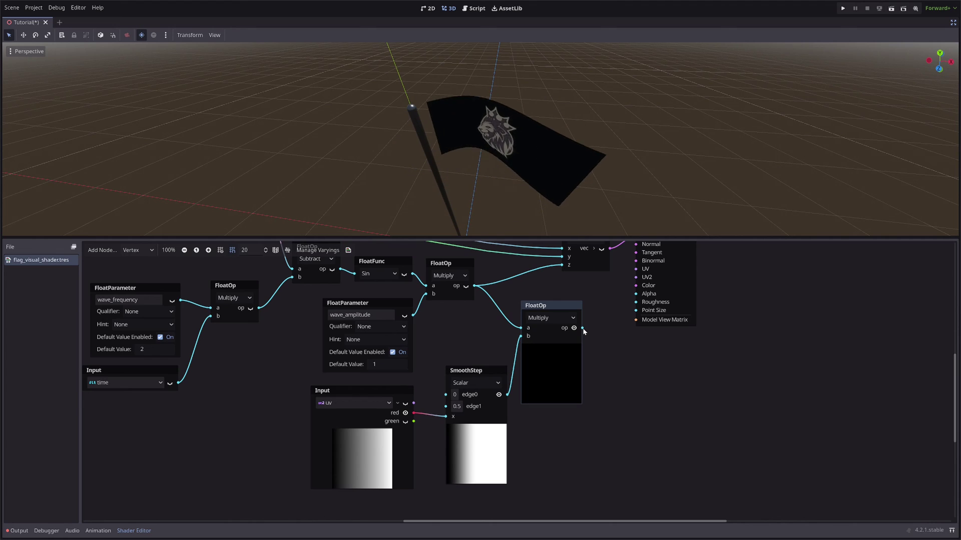
{"action": "left_click_drag", "start_coordinate": [582, 328], "coordinate": [562, 265]}
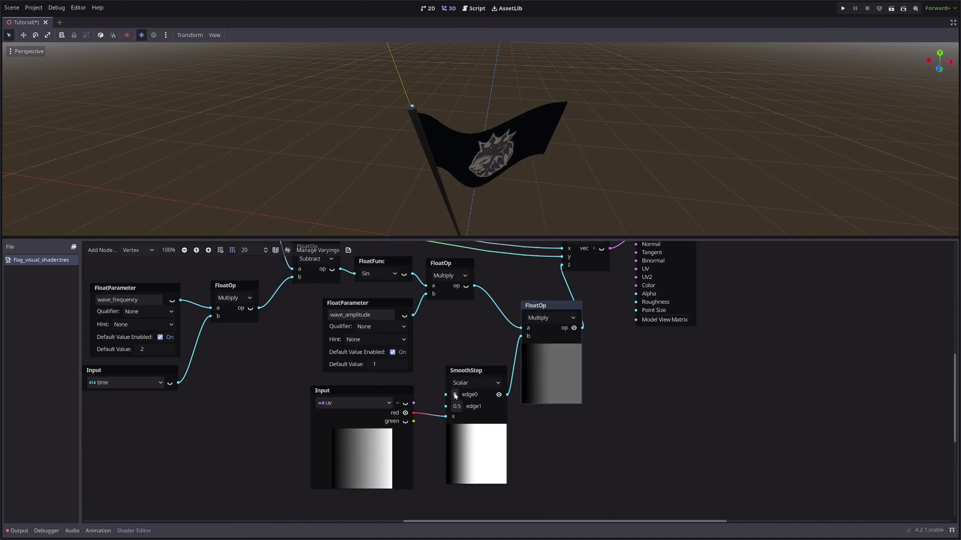
Step: Try 0.035 as the vertex SmoothStep's edge0 and replace it with 0.01
{"action": "left_click", "coordinate": [455, 395]}
{"action": "key", "text": "BackSpace"}
{"action": "key", "text": "BackSpace"}
{"action": "key", "text": "BackSpace"}
{"action": "type", "text": "065"}
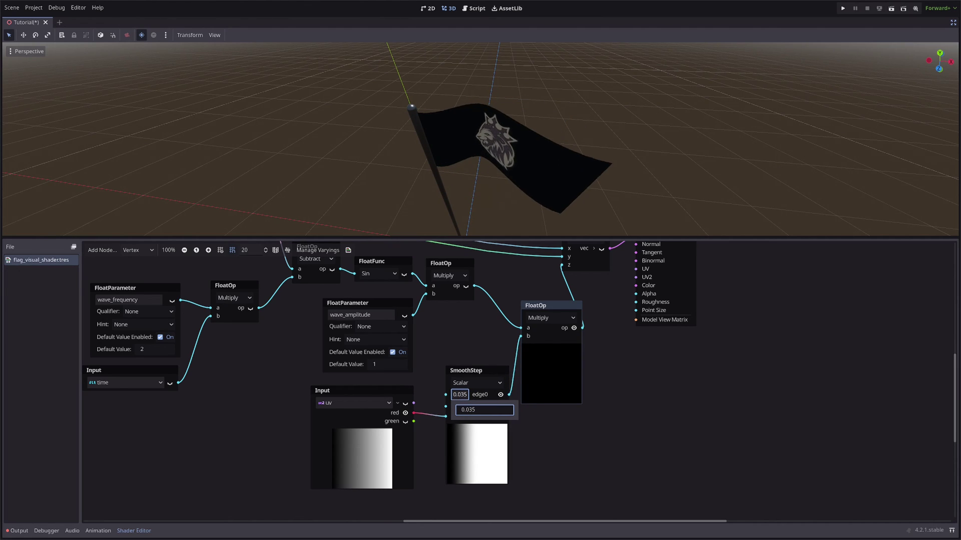
{"action": "key", "text": "BackSpace"}
{"action": "key", "text": "BackSpace"}
{"action": "key", "text": "BackSpace"}
{"action": "type", "text": "01"}
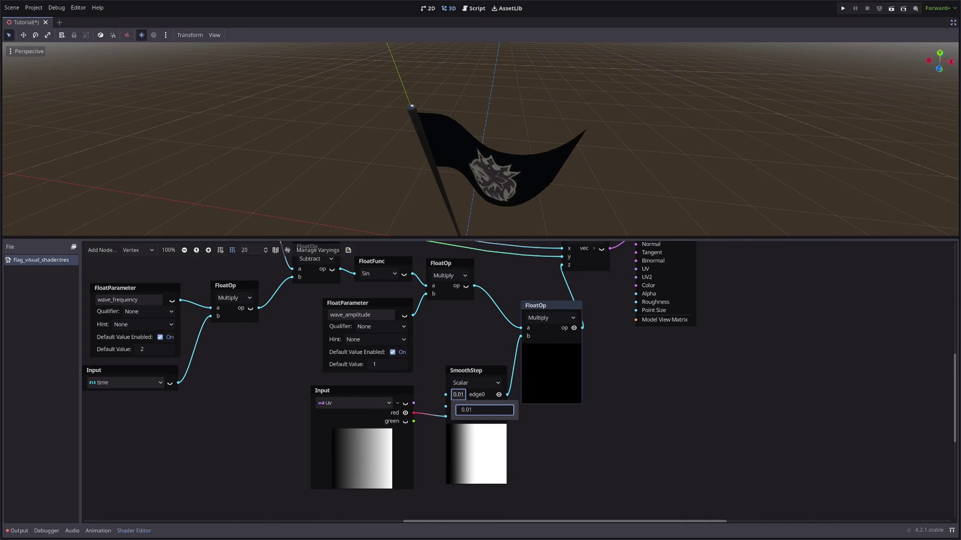